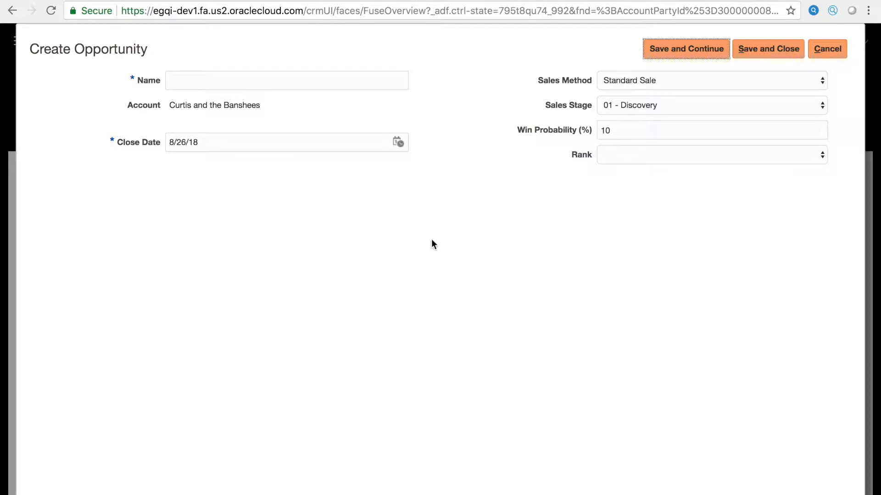
Create an opportunity named "New Product Spring Release" with rank Warm, and save it to continue editing.
click(283, 79)
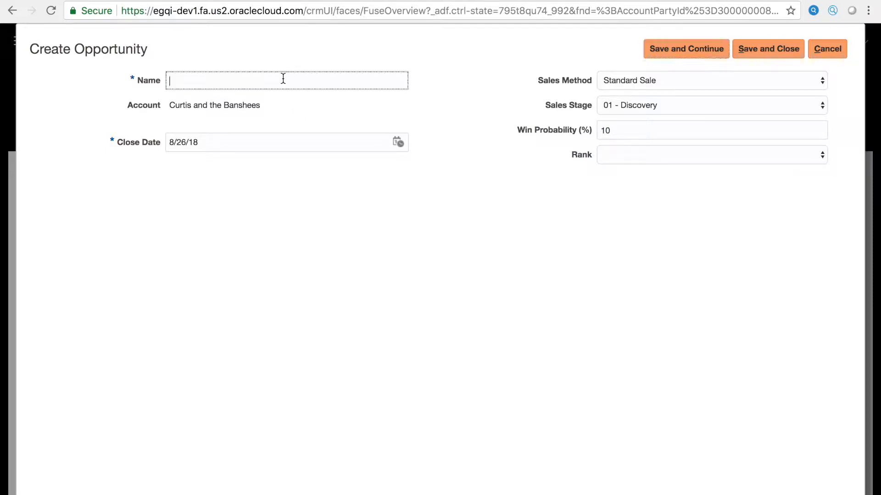
text(New Product Spring Release)
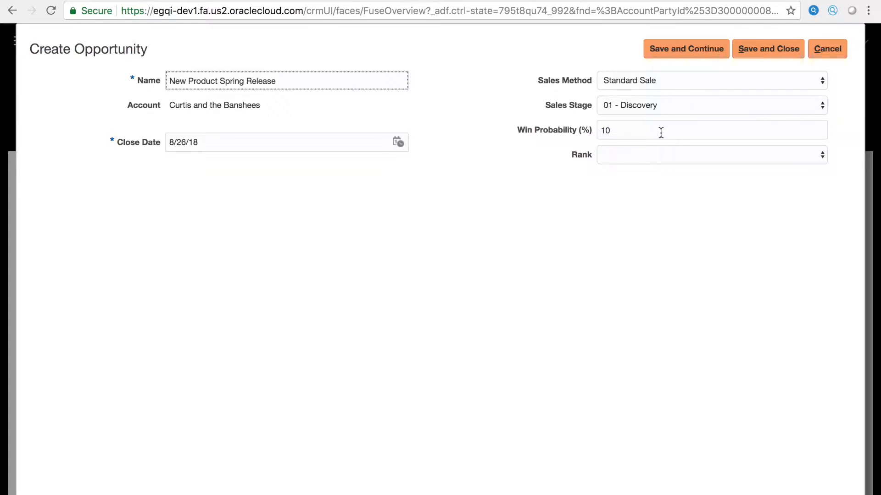
click(661, 159)
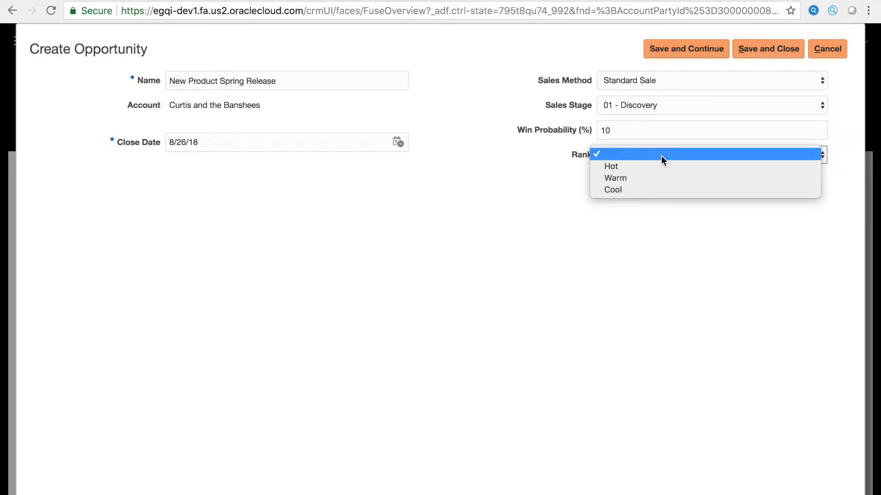
click(647, 183)
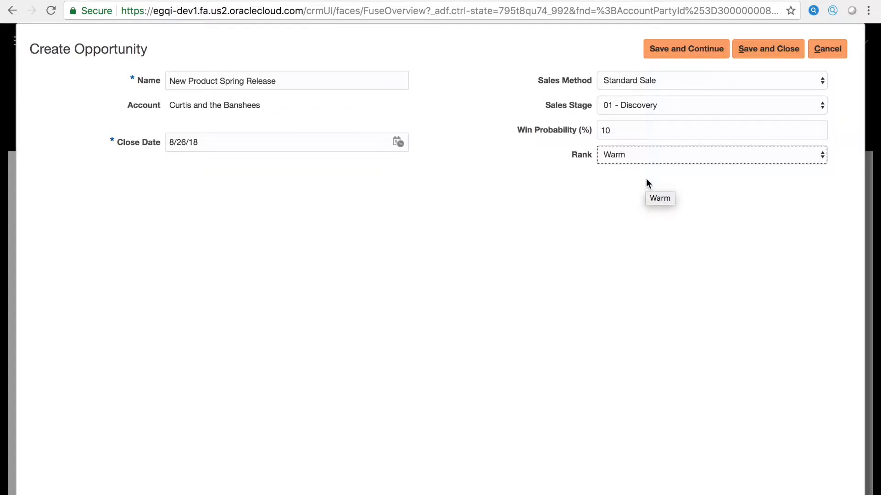
click(680, 51)
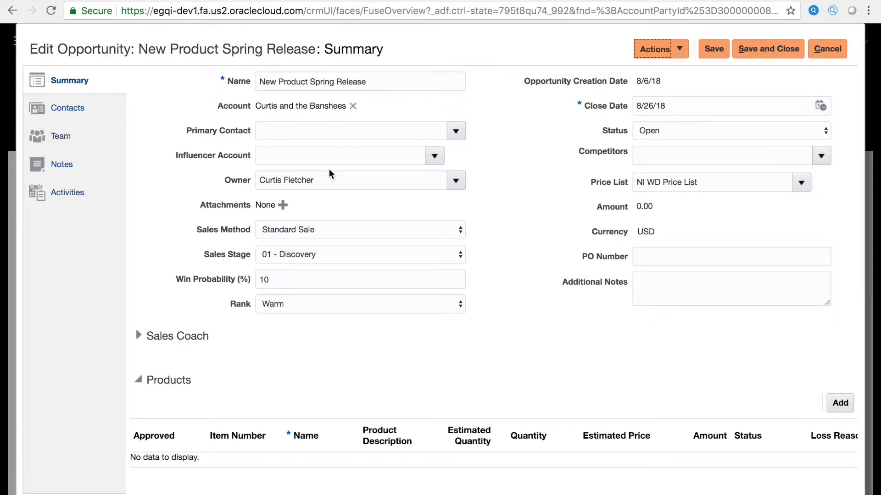
Review the available sales methods for the opportunity, keeping Standard Sale selected.
click(351, 228)
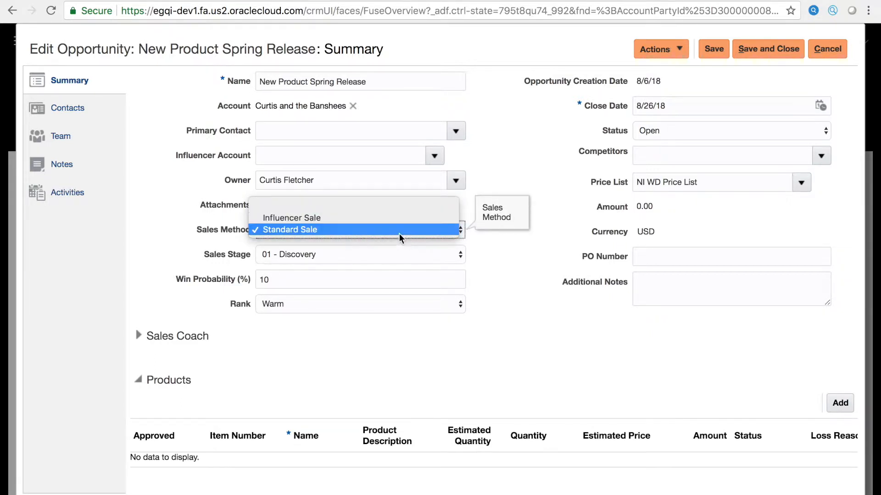
click(388, 230)
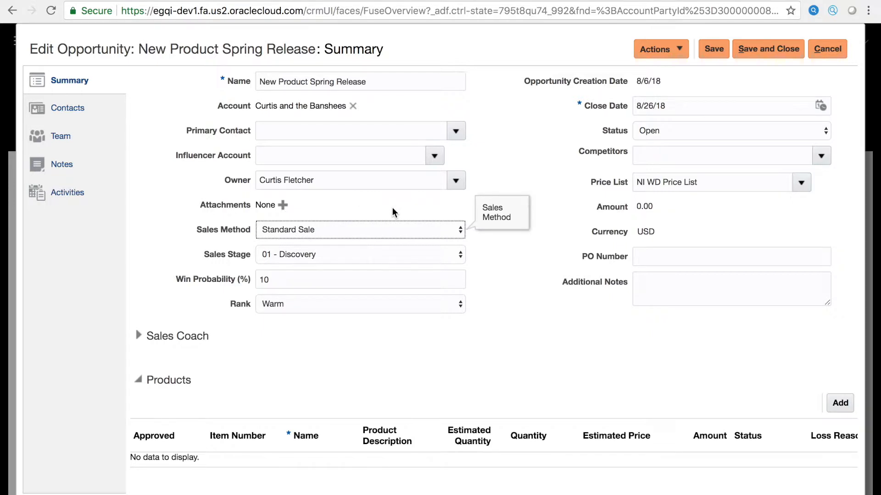
click(384, 229)
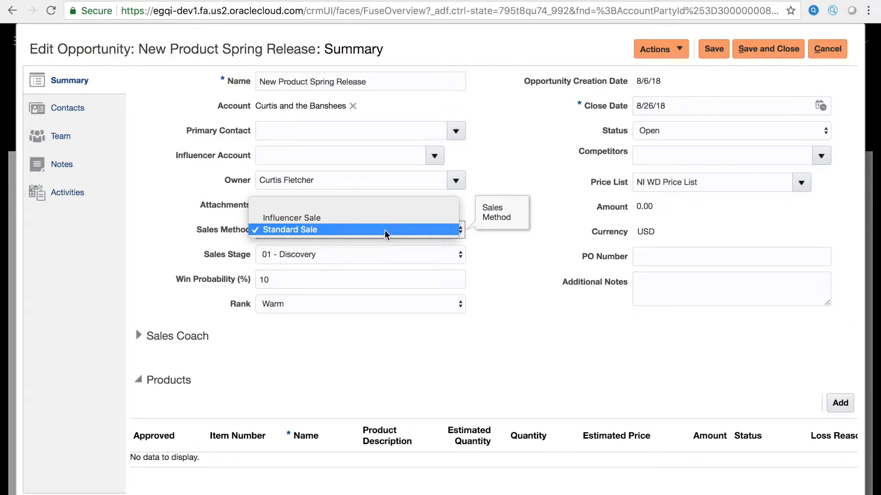
click(385, 229)
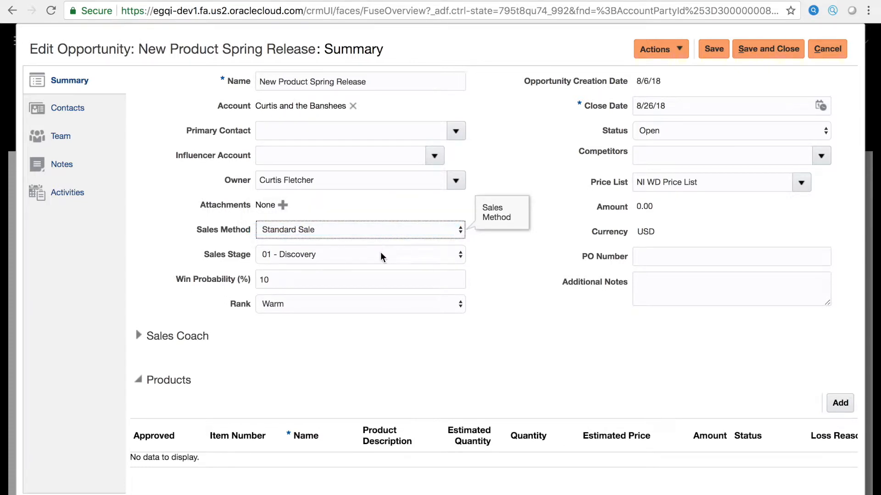
Try the sales stage 03 - Submitted Sample Order, and return the opportunity to 01 - Discovery.
click(356, 256)
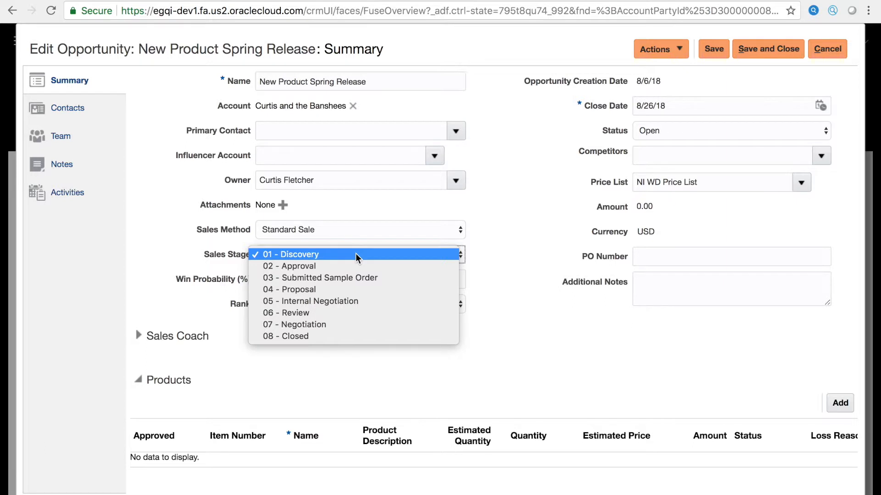
click(356, 278)
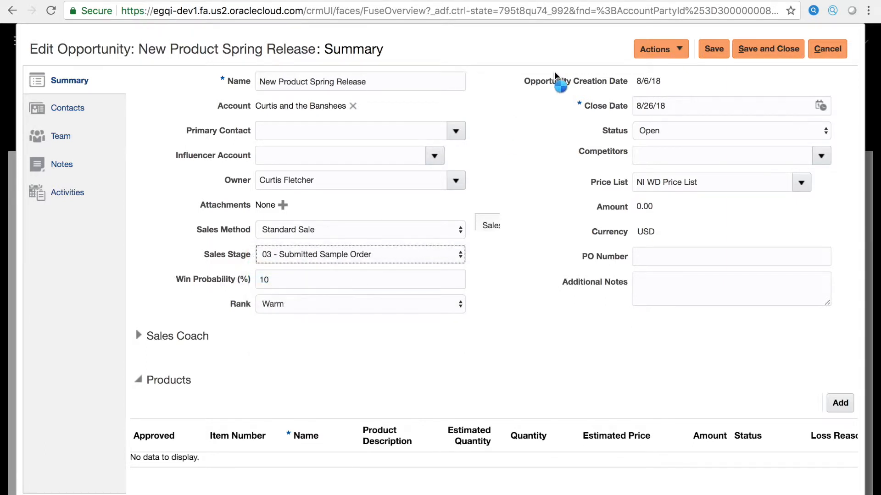
click(578, 55)
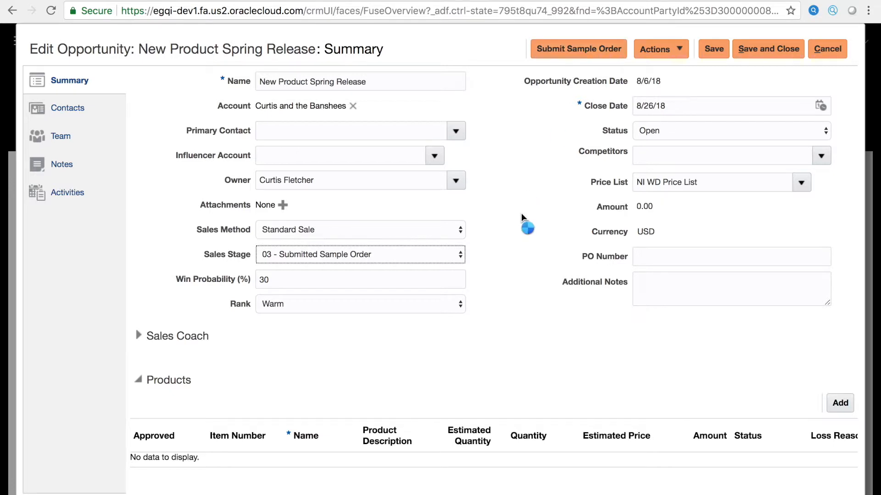
click(460, 256)
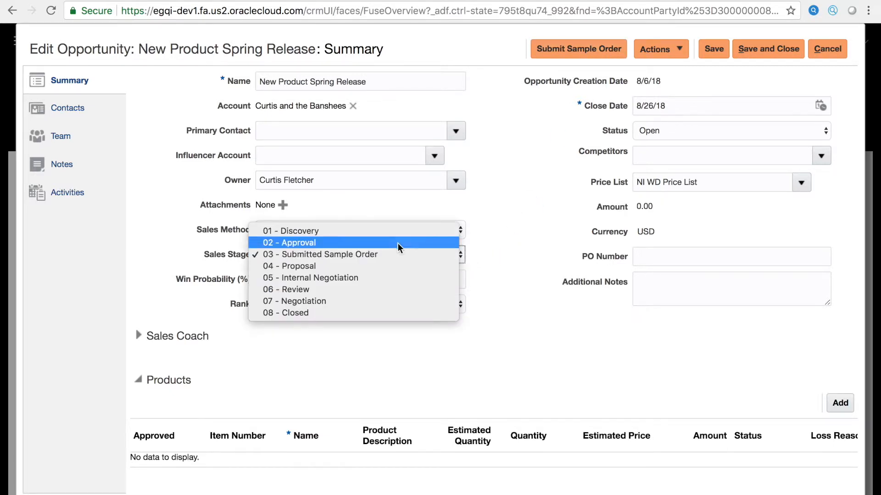
click(387, 231)
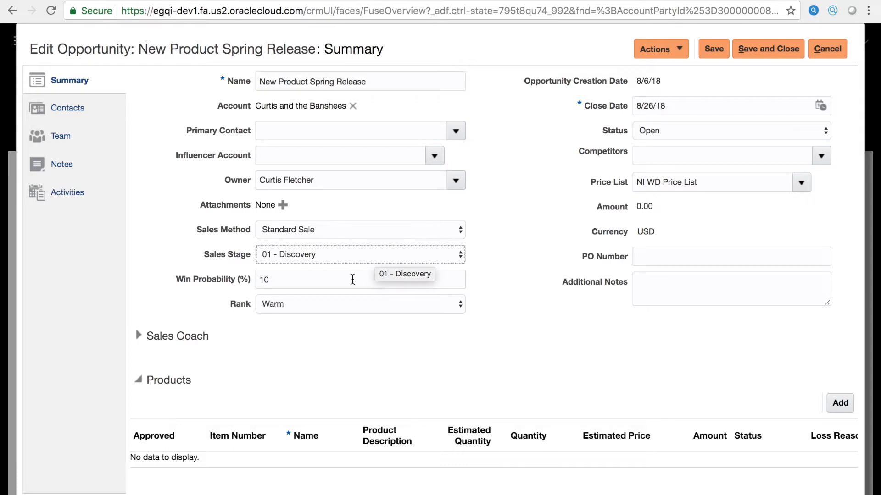
Try the sales stage 02 - Approval, and set the opportunity back to 01 - Discovery.
click(352, 261)
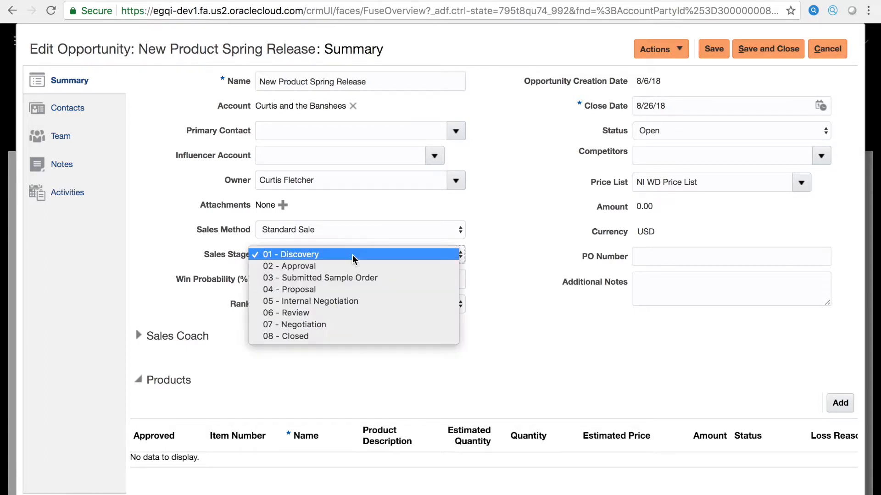
click(349, 267)
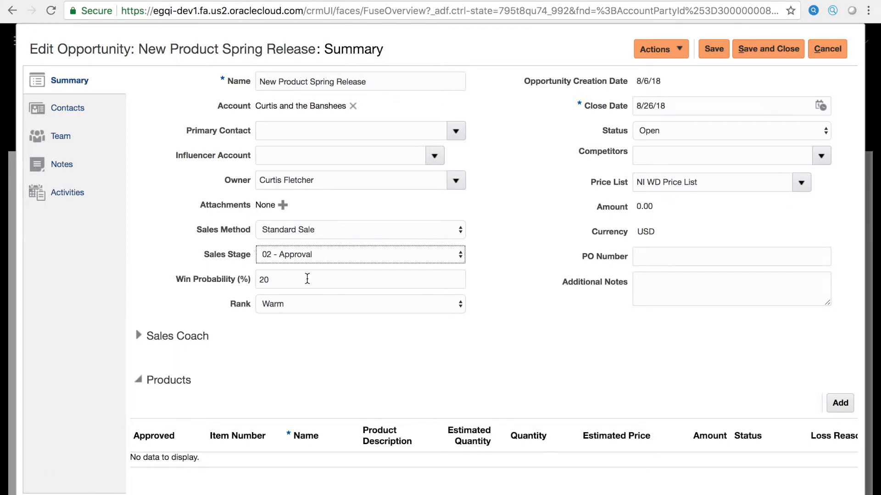
click(324, 254)
click(324, 244)
Review the opportunity's status options, keeping Open selected, and expand the Sales Coach section.
click(705, 138)
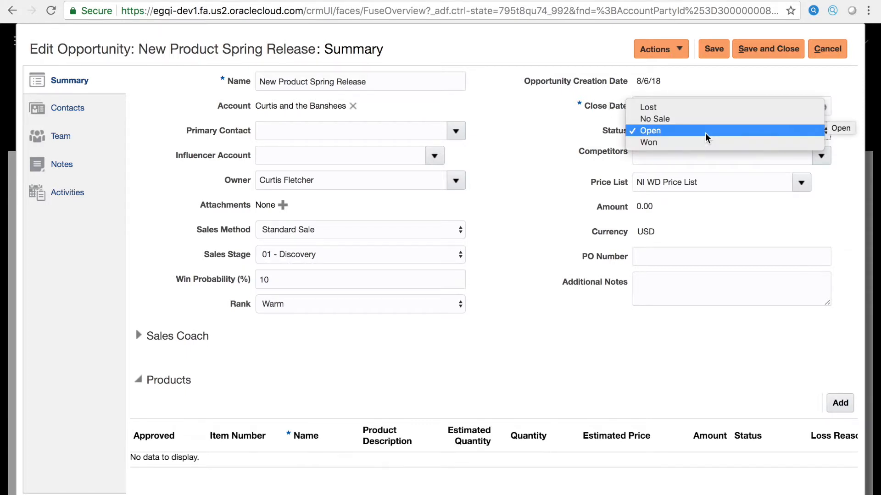
click(705, 133)
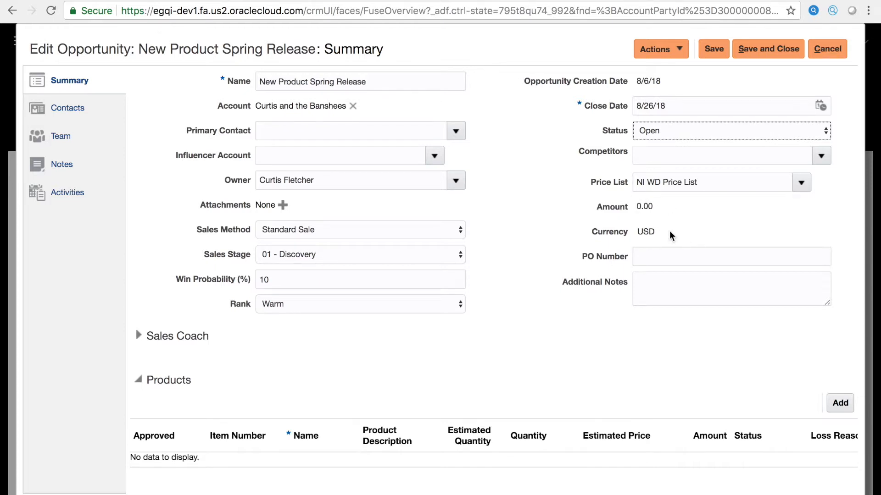
scroll(560, 362, down, 1)
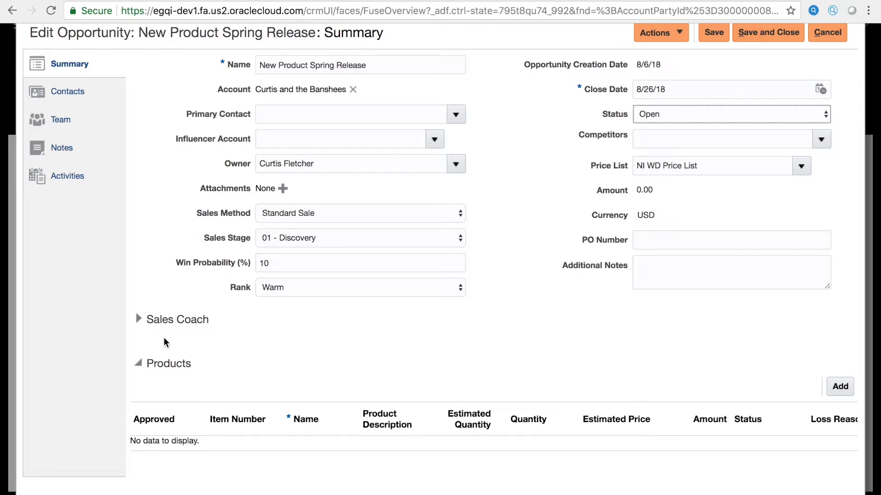
click(140, 319)
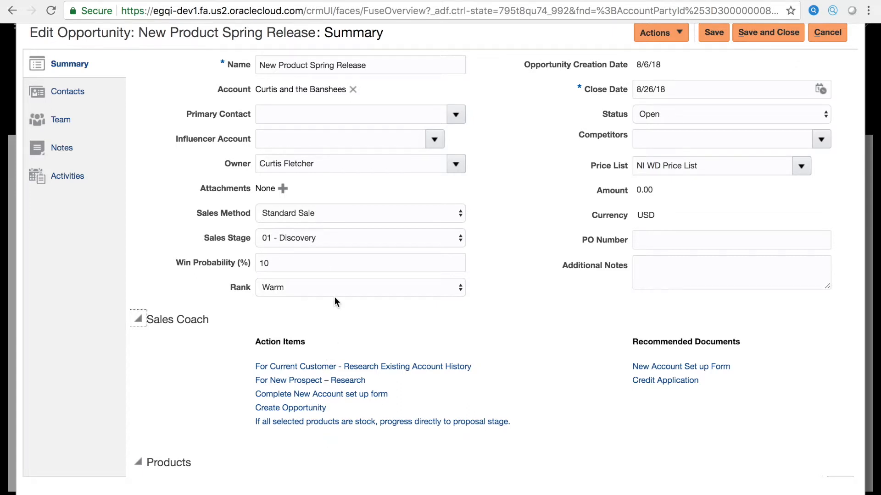
Preview the Sales Coach guidance for stage 02 - Approval, and return the sales stage to 01 - Discovery.
click(339, 238)
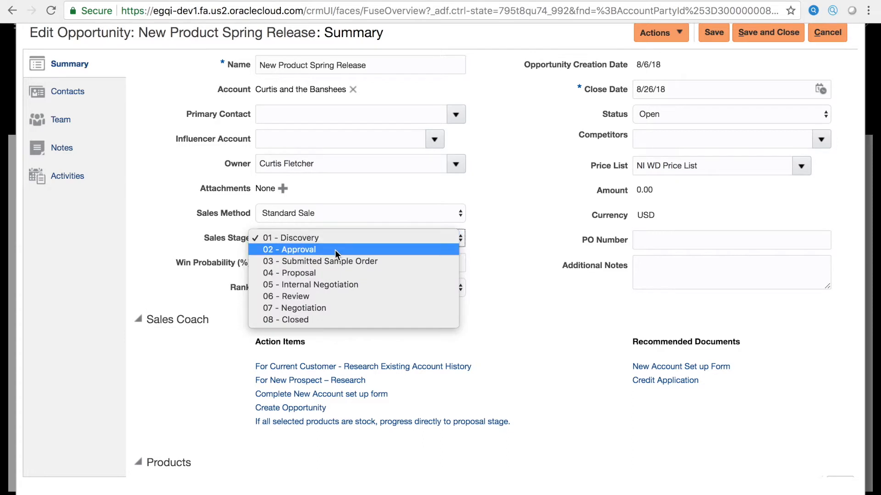
click(335, 251)
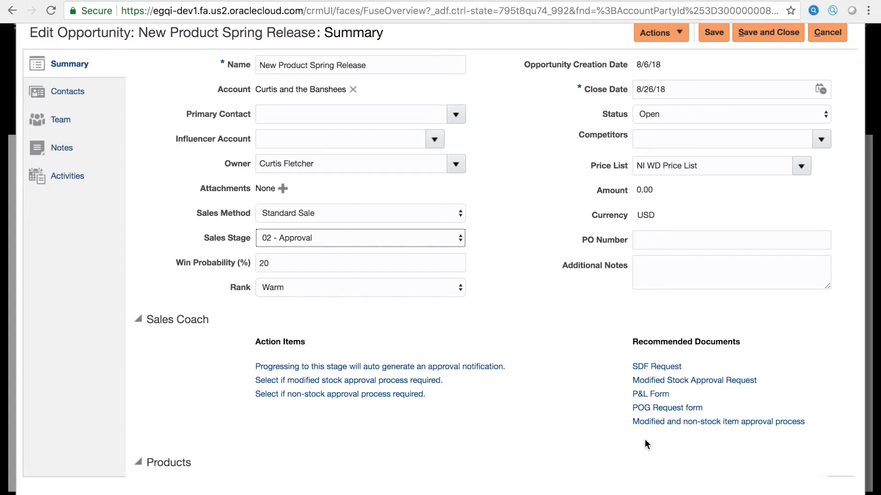
click(390, 238)
click(350, 227)
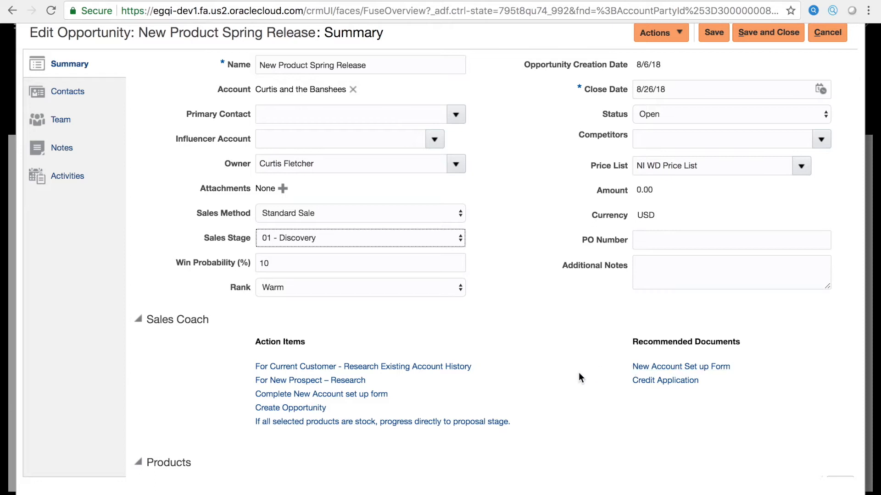
View the recommended New Account Set up Form document, and return to the opportunity.
click(645, 366)
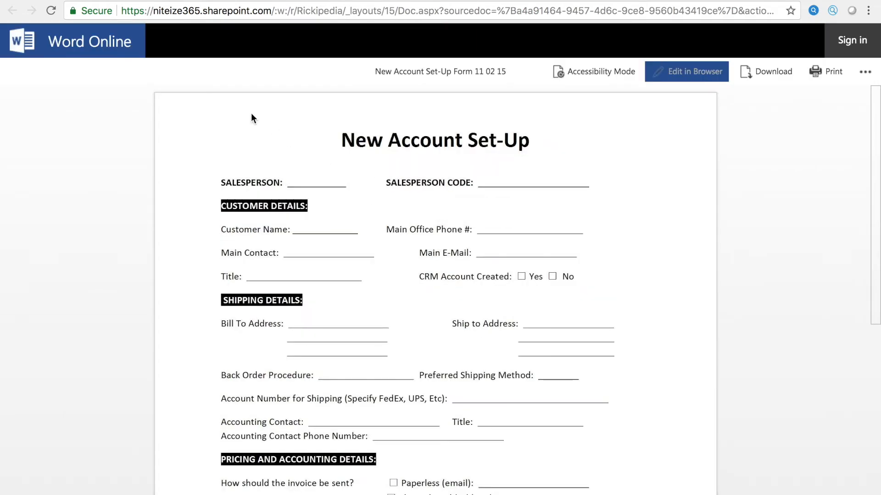
key(super+w)
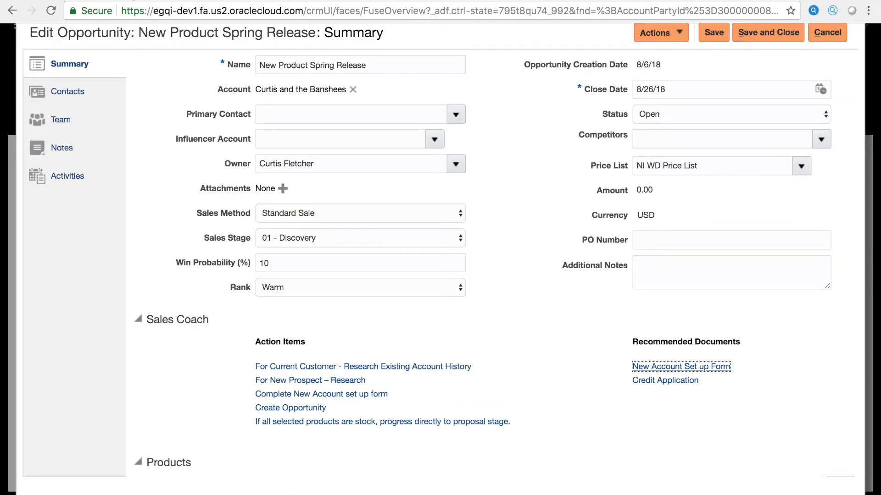
Switch the sales stage to 02 - Approval to check its recommended documents, and revert it to 01 - Discovery.
click(397, 234)
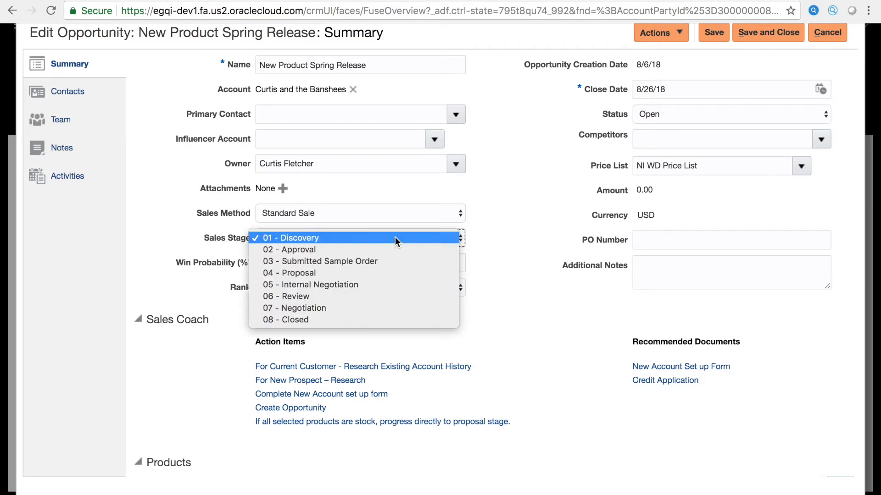
click(386, 253)
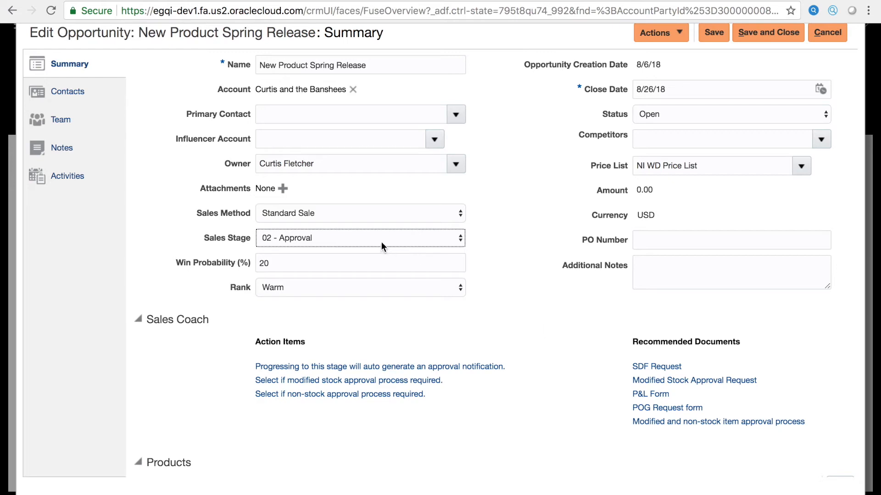
scroll(494, 234, up, 2)
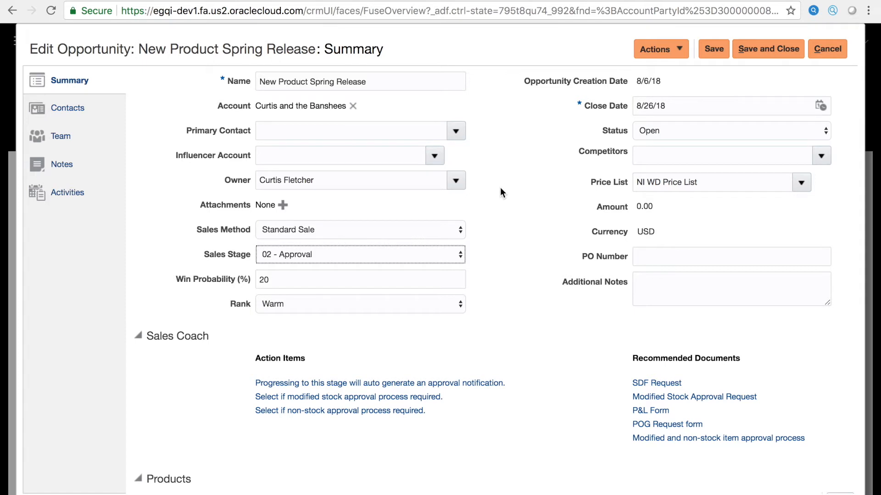
click(375, 255)
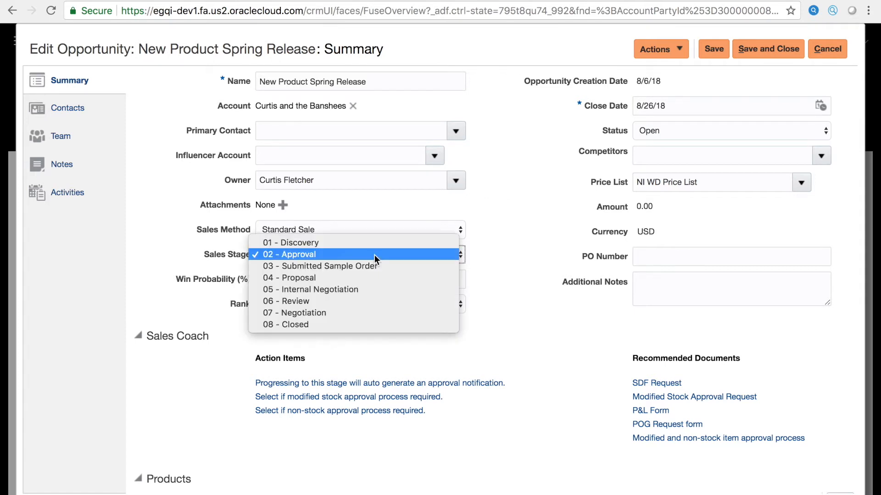
click(338, 242)
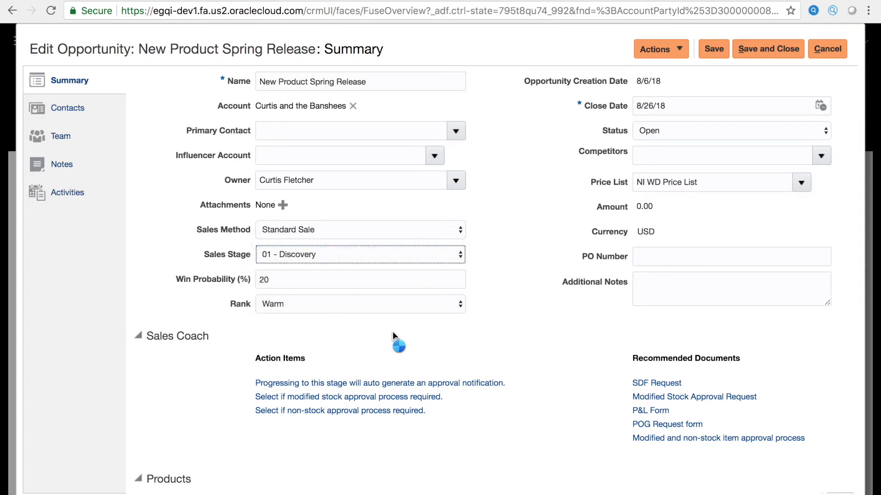
Collapse the Sales Coach section and add a blank product line to the opportunity.
click(139, 337)
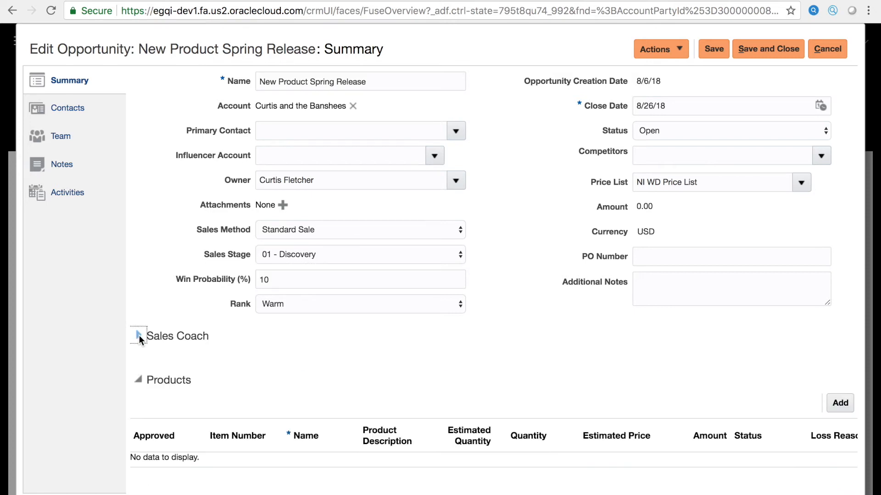
scroll(312, 342, down, 1)
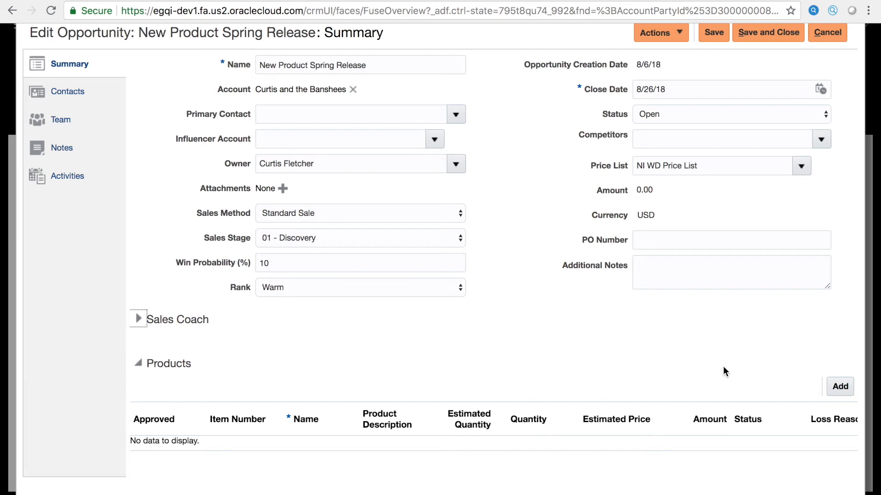
click(839, 383)
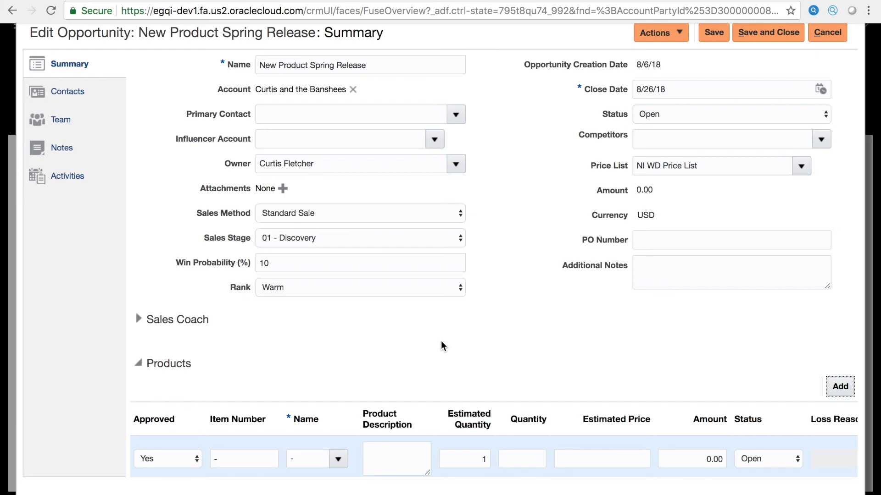
Briefly expand the Sales Coach section above the products, and collapse it again.
scroll(442, 345, up, 1)
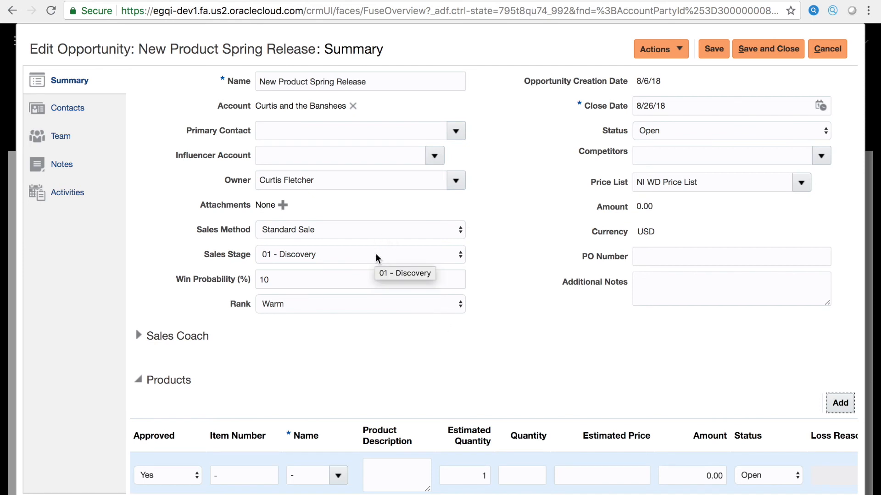
click(139, 338)
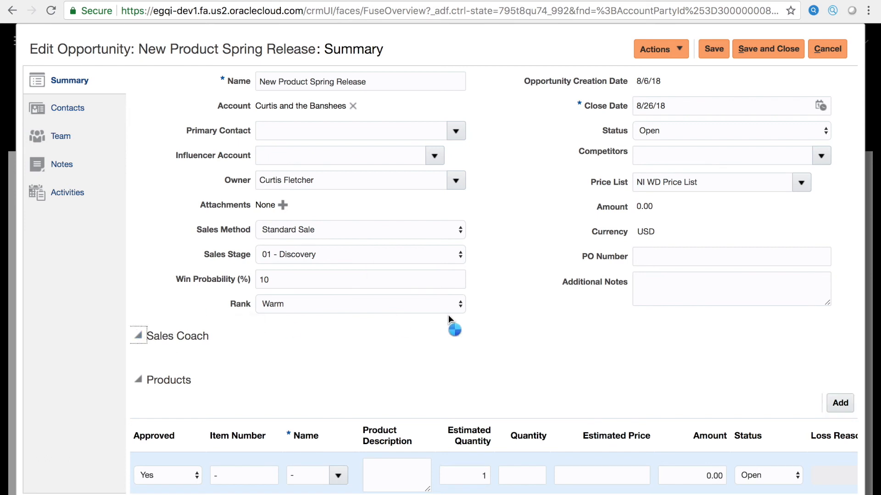
click(138, 337)
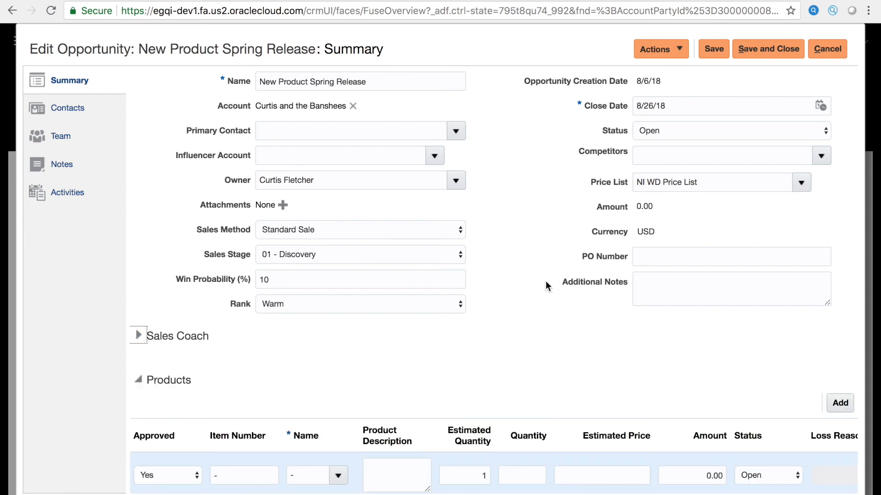